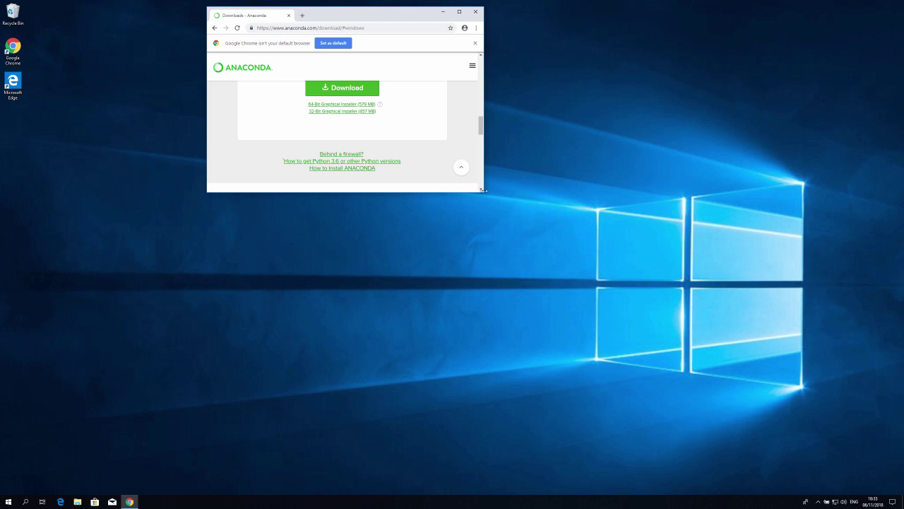
# - Download the 64-Bit Graphical Installer for the Python 3.7 version of Anaconda 5.3 for Windows and set it to open when done
pyautogui.moveTo(493, 193); pyautogui.dragTo(593, 193)
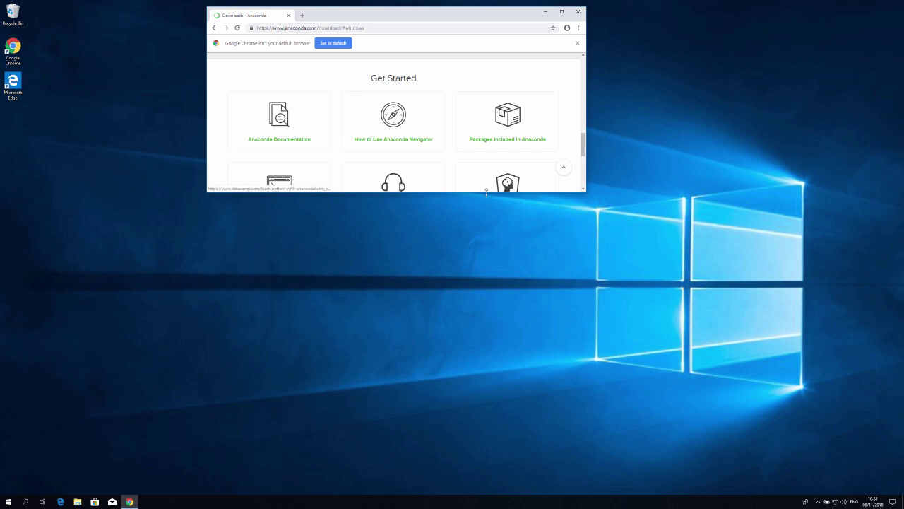
pyautogui.moveTo(486, 194); pyautogui.dragTo(499, 403)
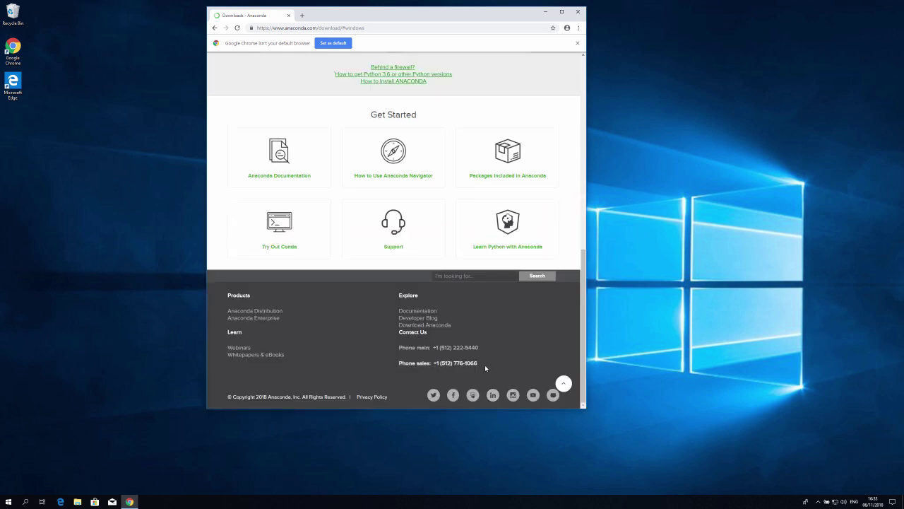
pyautogui.scroll(10, 485, 366)
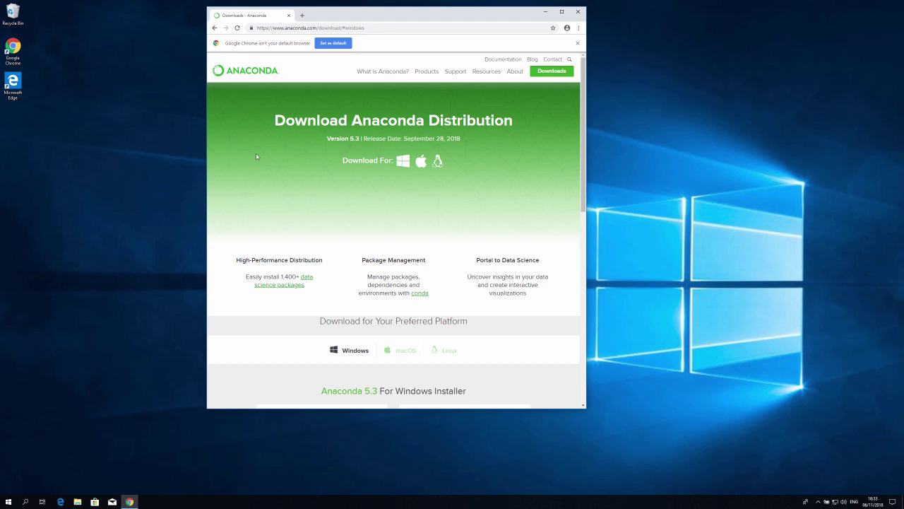
pyautogui.scroll(-1, 257, 157)
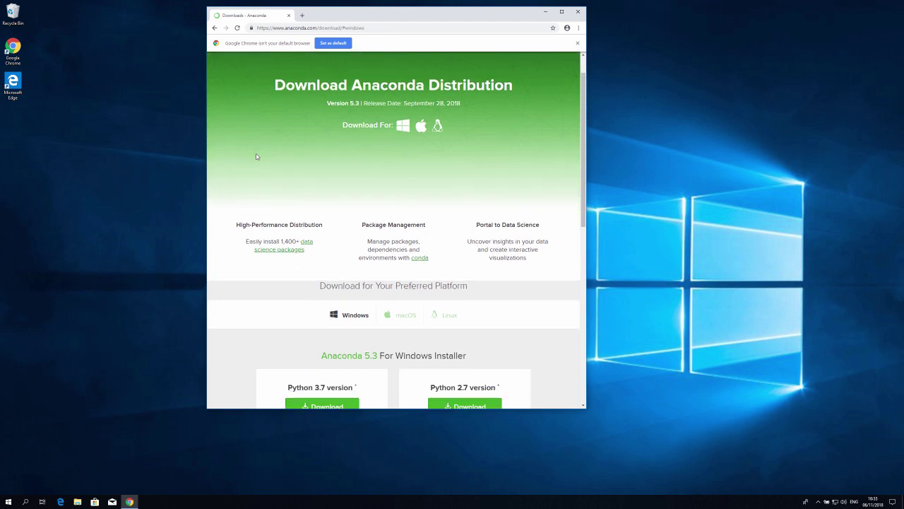
pyautogui.scroll(-2, 257, 156)
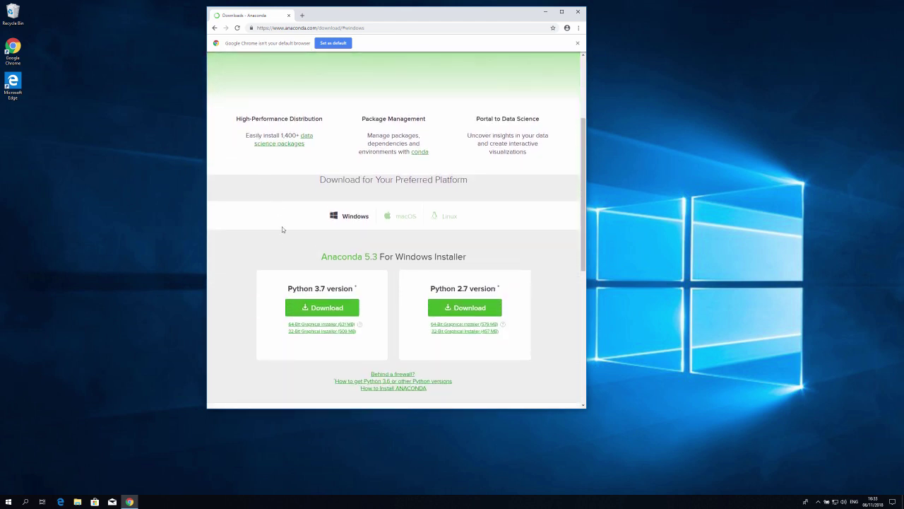
pyautogui.scroll(-2, 270, 258)
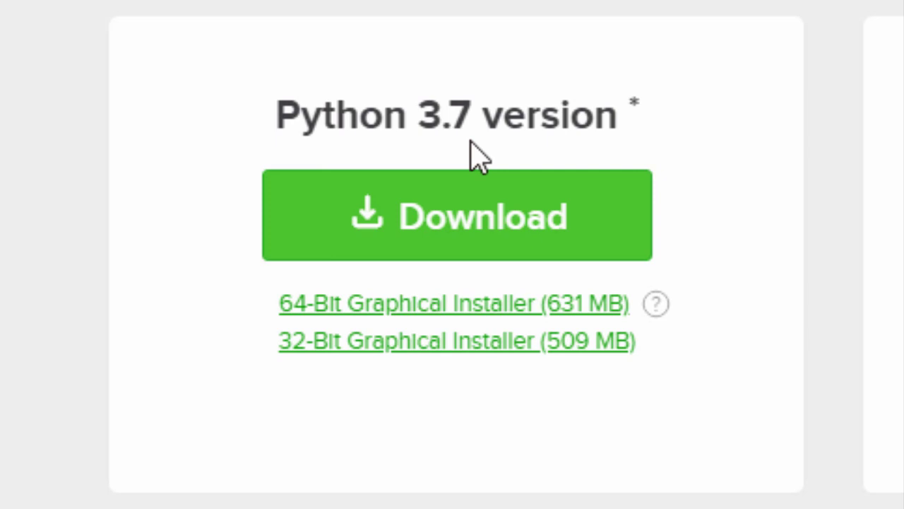
pyautogui.click(450, 305)
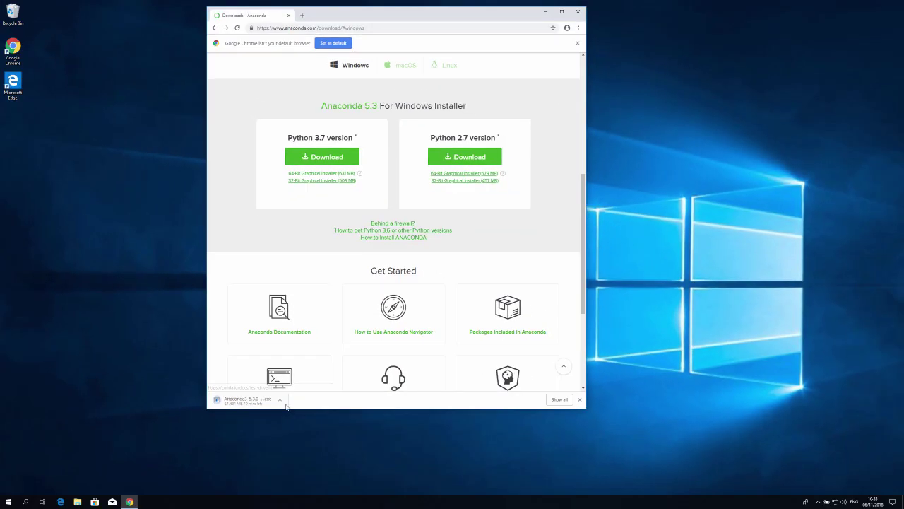
pyautogui.click(280, 400)
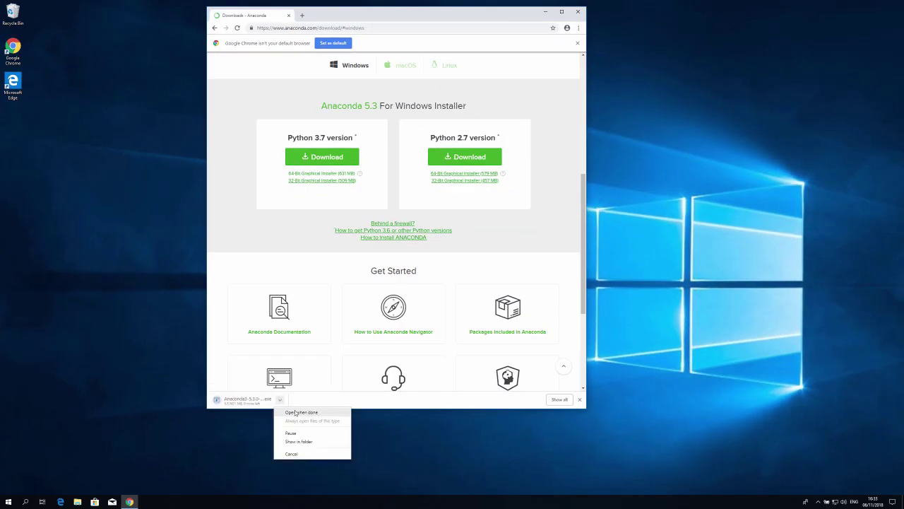
pyautogui.click(299, 413)
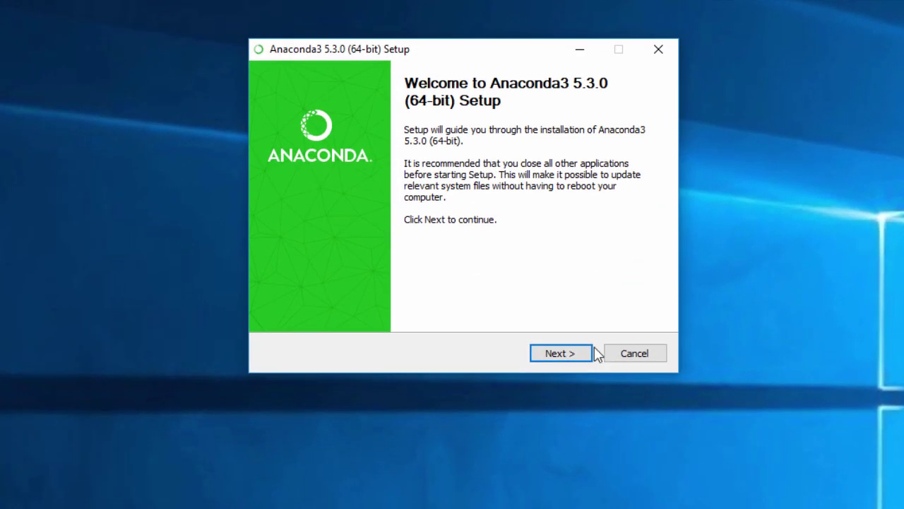
# - Accept the license agreement and install Anaconda3 5.3.0 with the default destination folder and advanced options
pyautogui.click(560, 354)
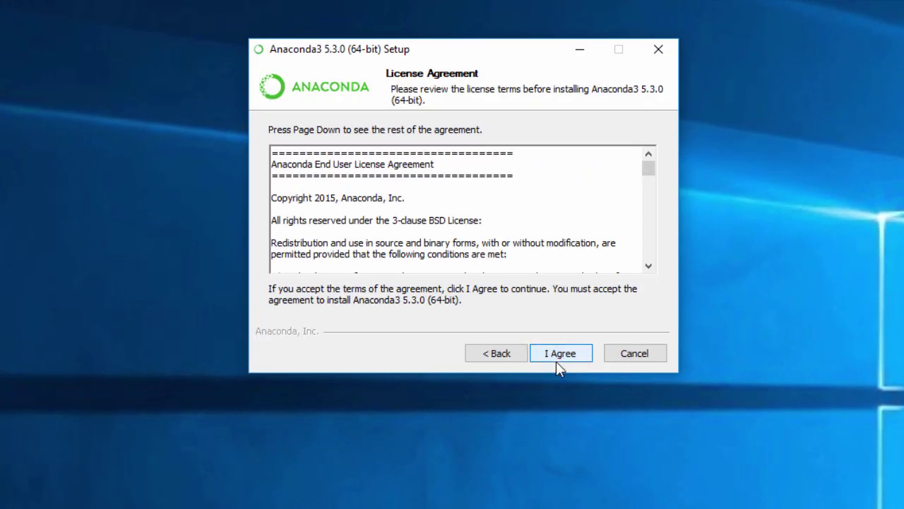
pyautogui.click(558, 357)
pyautogui.click(557, 355)
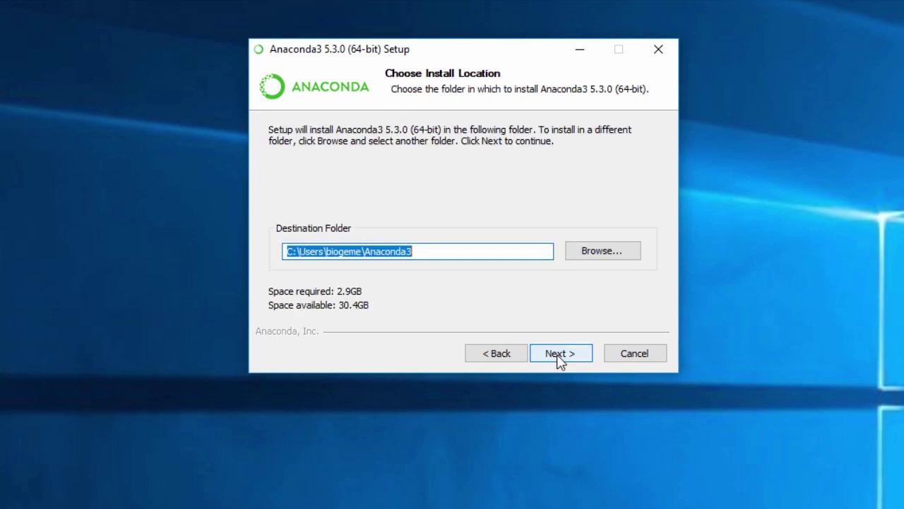
pyautogui.click(560, 357)
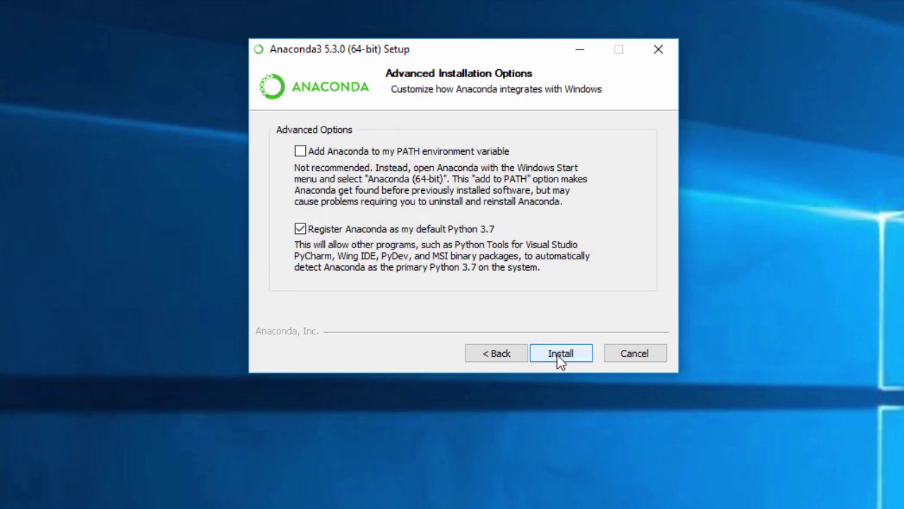
pyautogui.click(568, 357)
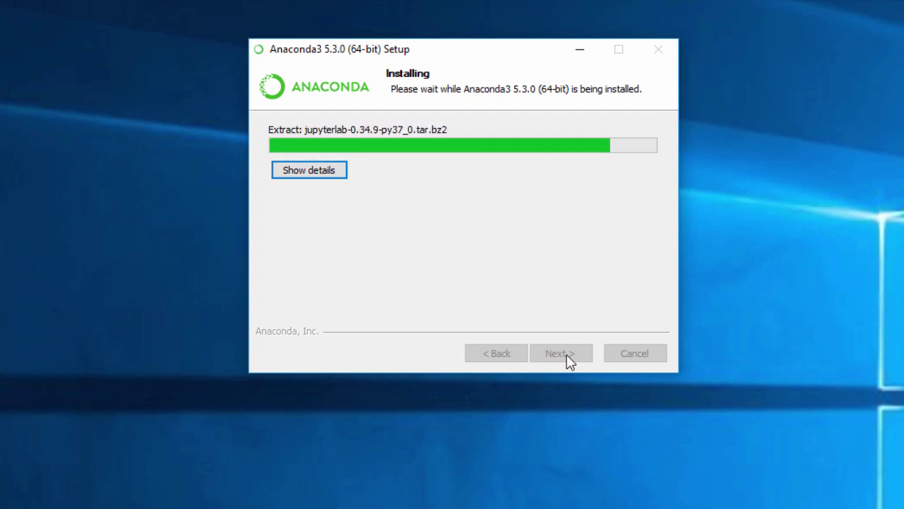
# - Skip the Microsoft VSCode installation and finish the Anaconda setup with "Learn more about Anaconda Cloud" unchecked
pyautogui.click(567, 357)
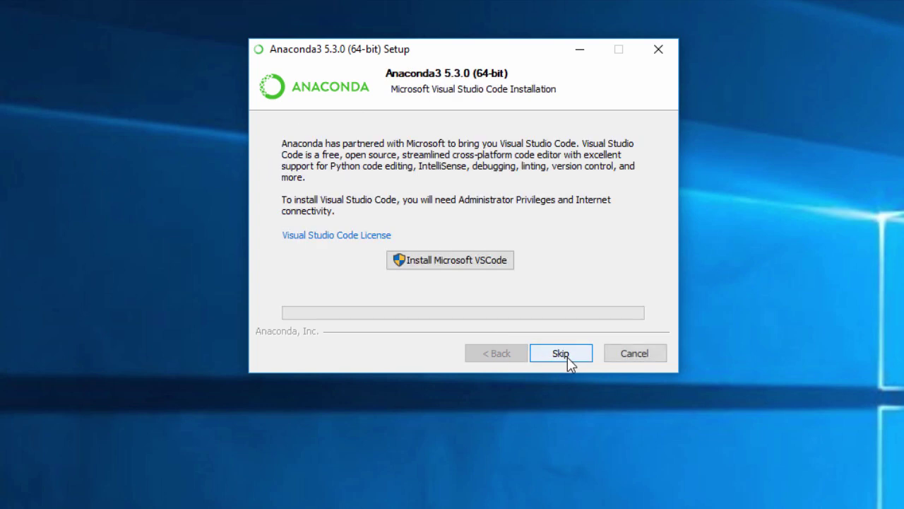
pyautogui.click(558, 360)
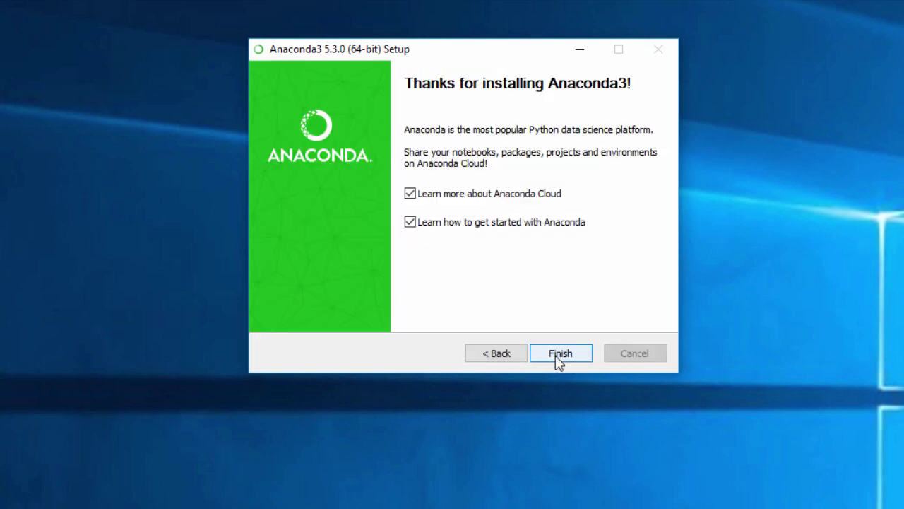
pyautogui.click(410, 194)
pyautogui.click(560, 353)
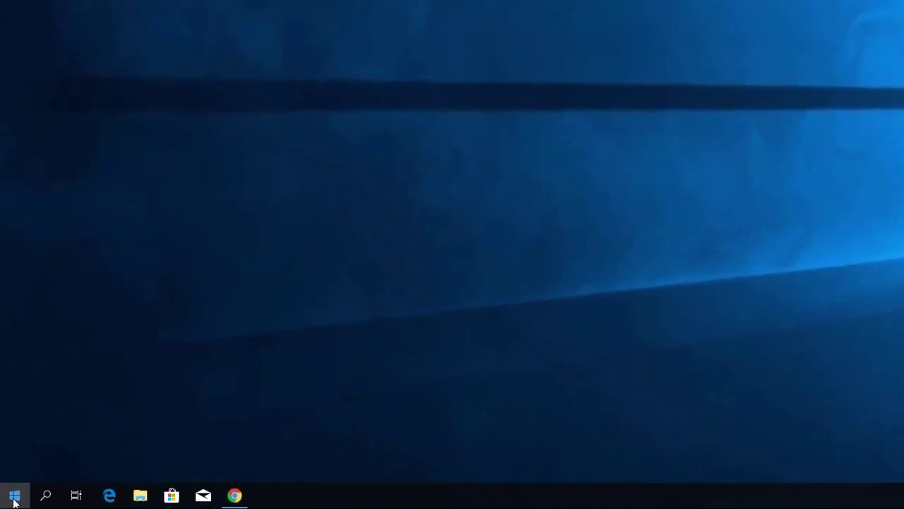
# - Open Anaconda Prompt and run the command "pip install biogeme"
pyautogui.click(7, 500)
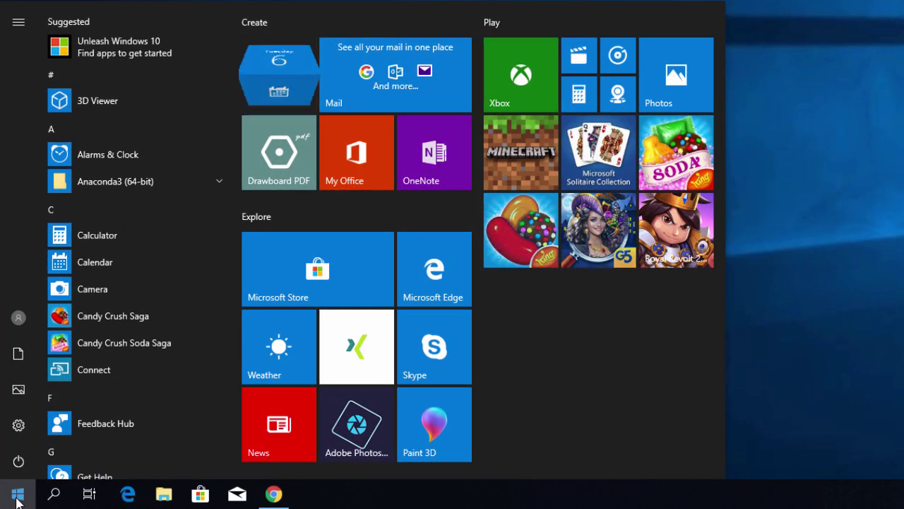
pyautogui.click(218, 181)
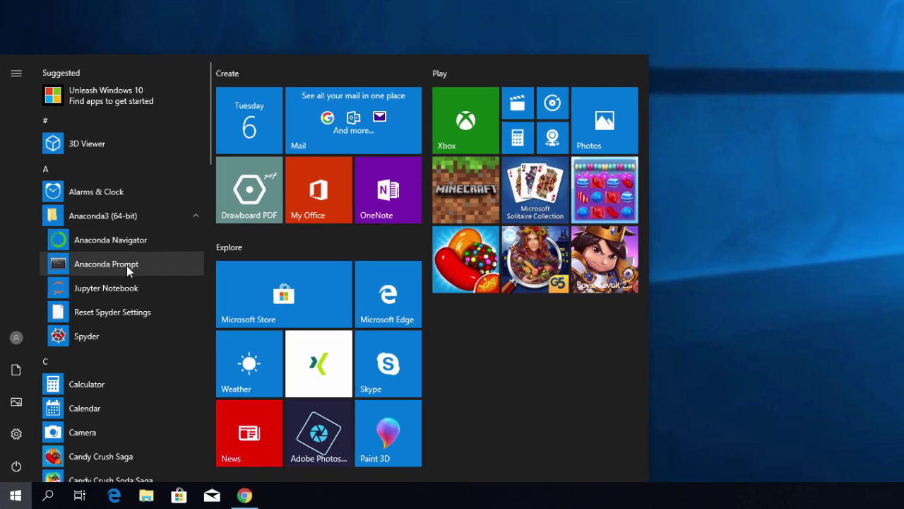
pyautogui.click(143, 238)
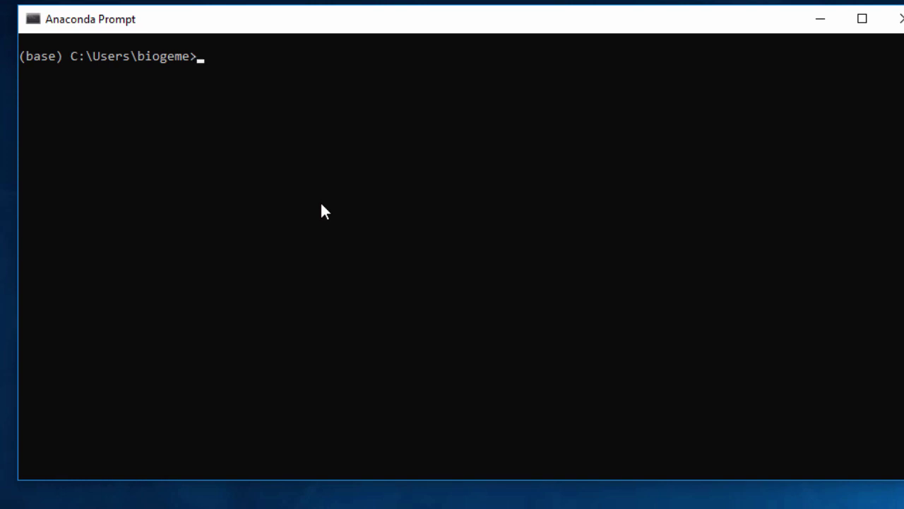
pyautogui.write('pip install biogeme')
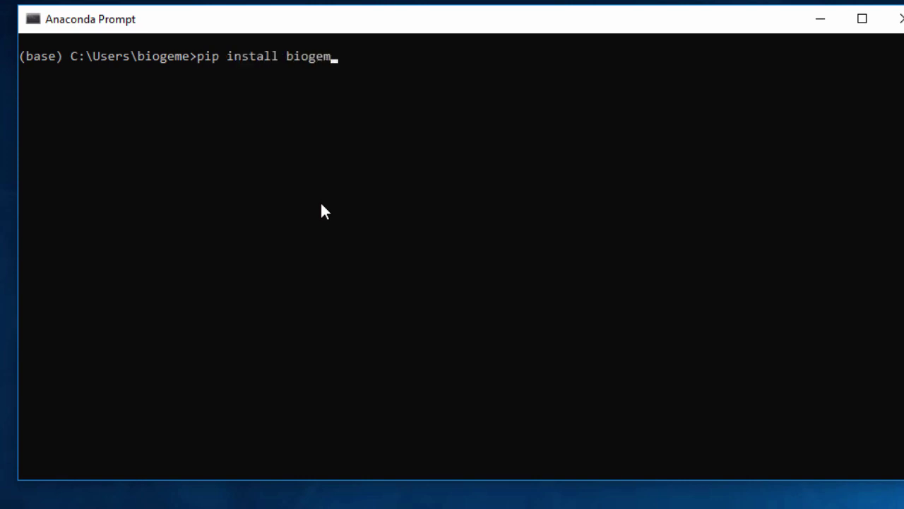
pyautogui.press('Return')
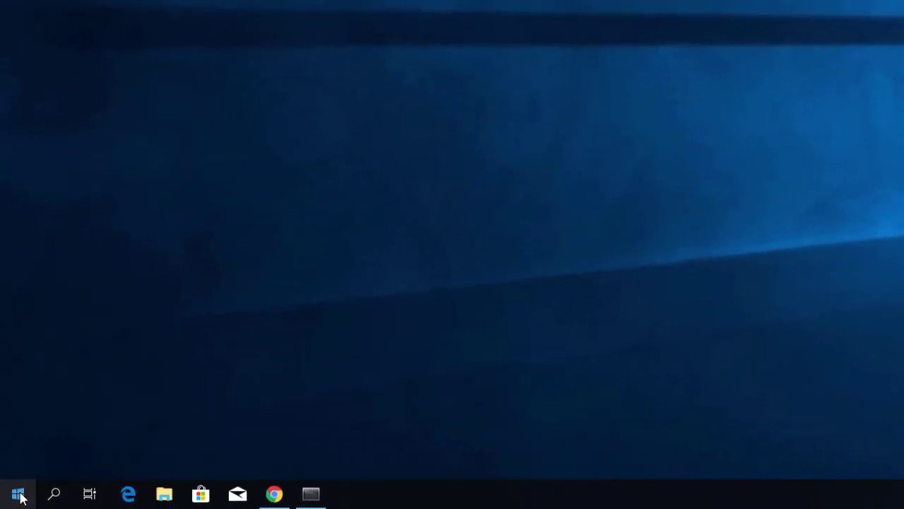
# - Launch Jupyter Notebook from the Anaconda3 (64-bit) programs and create a new Python 3 notebook
pyautogui.click(7, 503)
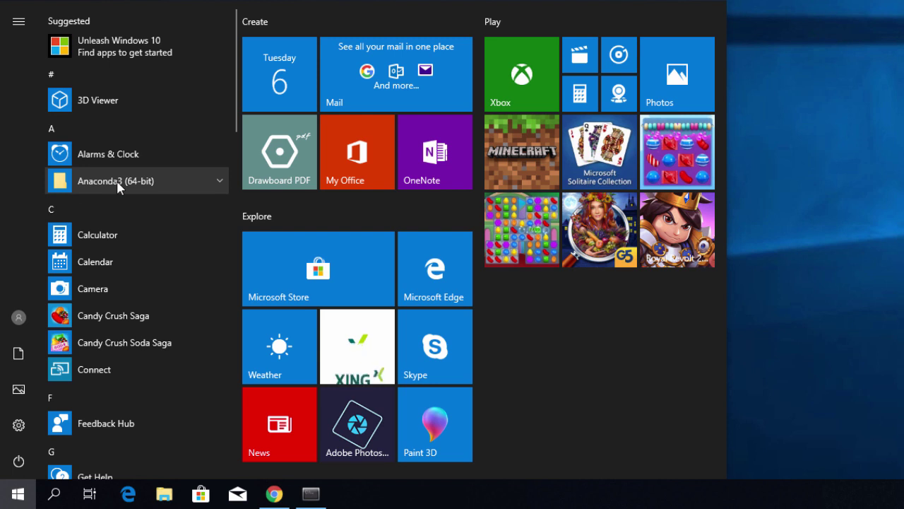
pyautogui.click(217, 180)
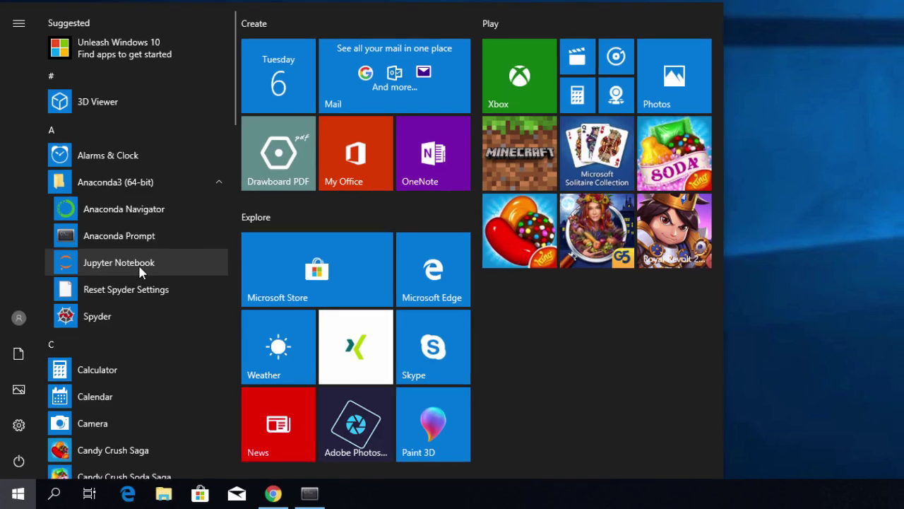
pyautogui.click(107, 264)
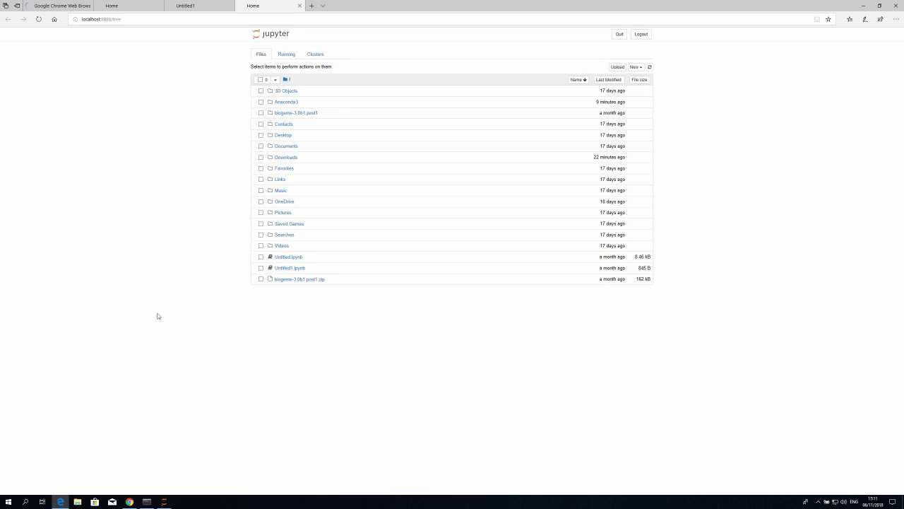
pyautogui.click(635, 67)
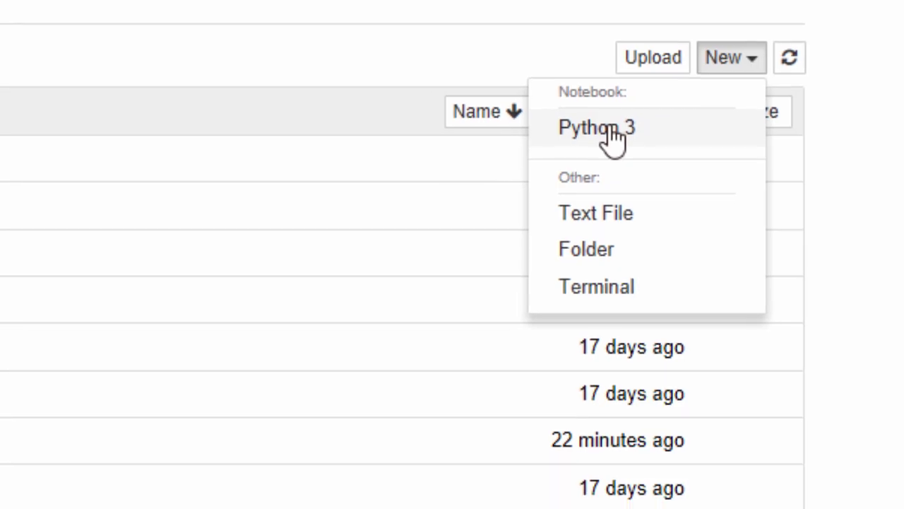
pyautogui.click(611, 138)
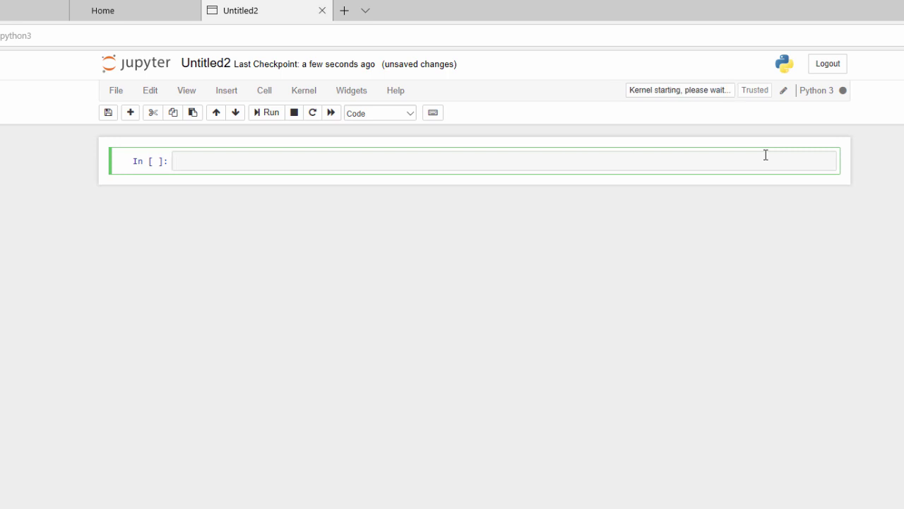
# - Rename the new notebook "Check if biogeme is well installed"
pyautogui.click(212, 70)
pyautogui.click(212, 69)
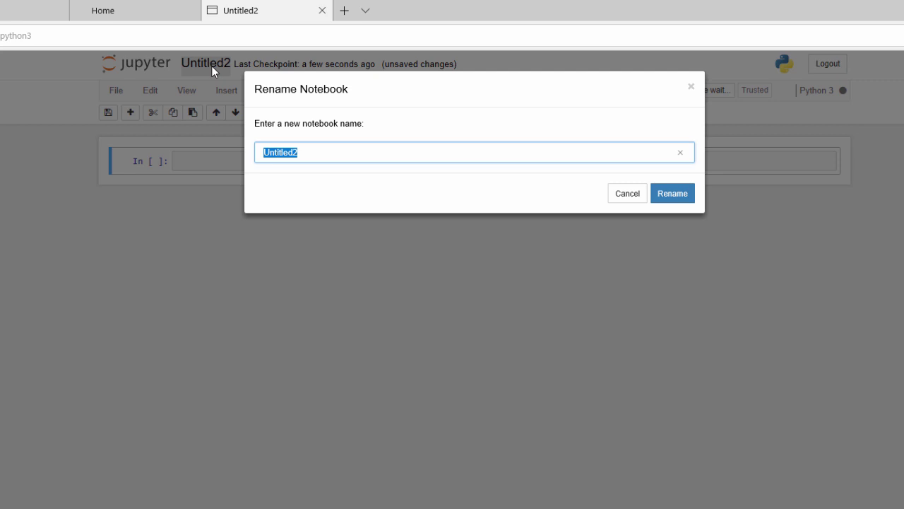
pyautogui.write('Chec')
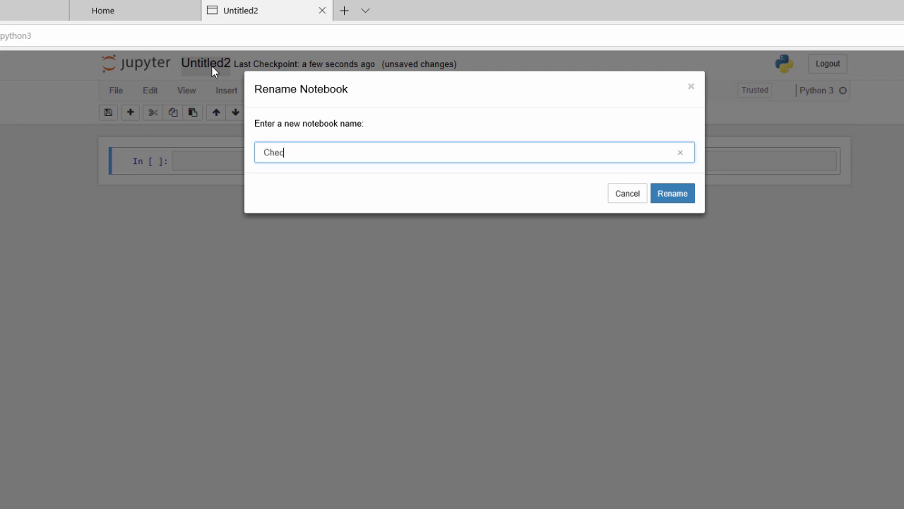
pyautogui.write('k if biogeme is well installed')
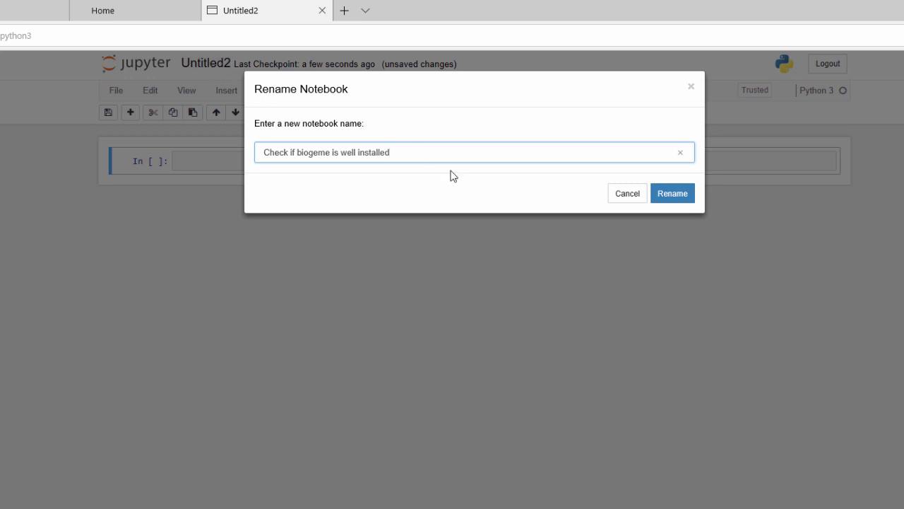
pyautogui.click(675, 201)
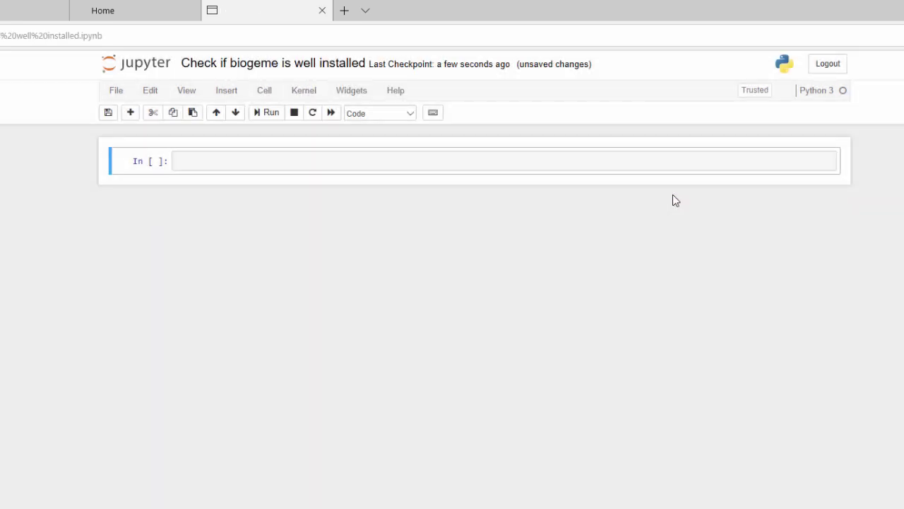
# - Make the first cell Markdown, enter "We will simply check if biogeme is well installed", and run it with a new cell below
pyautogui.click(206, 163)
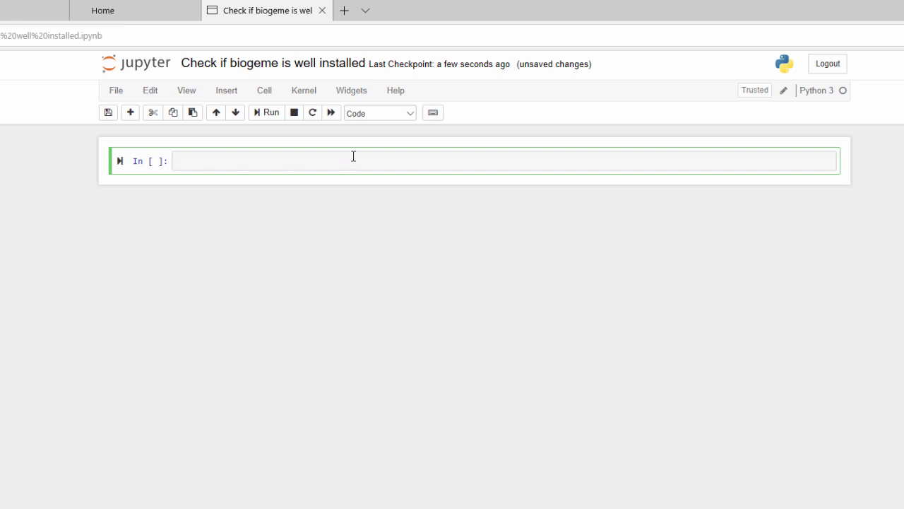
pyautogui.click(413, 118)
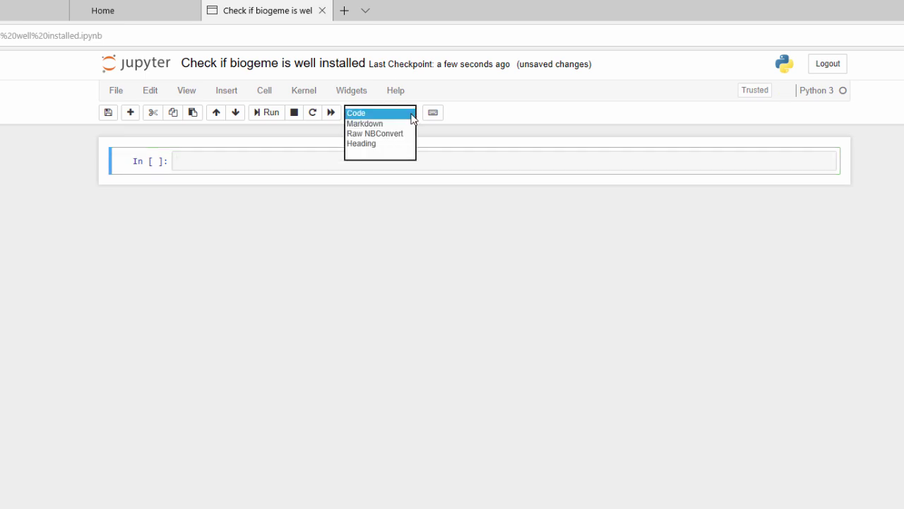
pyautogui.click(366, 126)
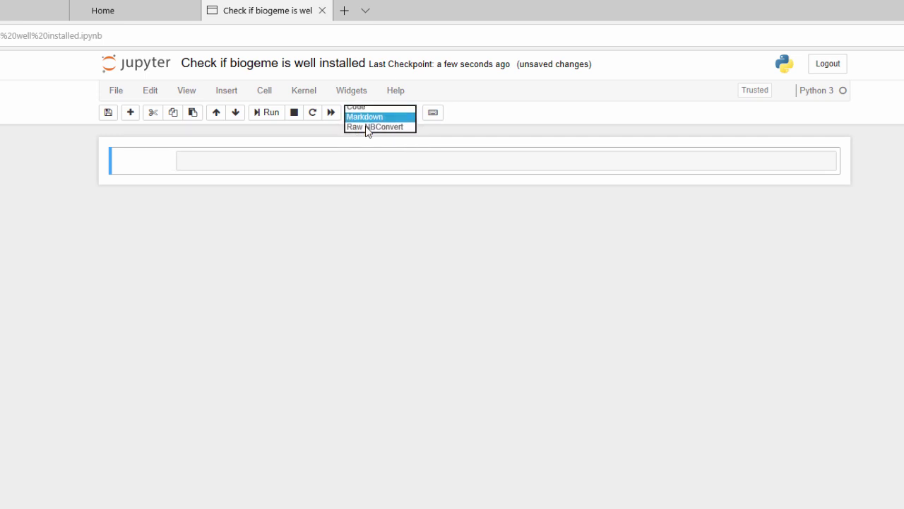
pyautogui.click(222, 163)
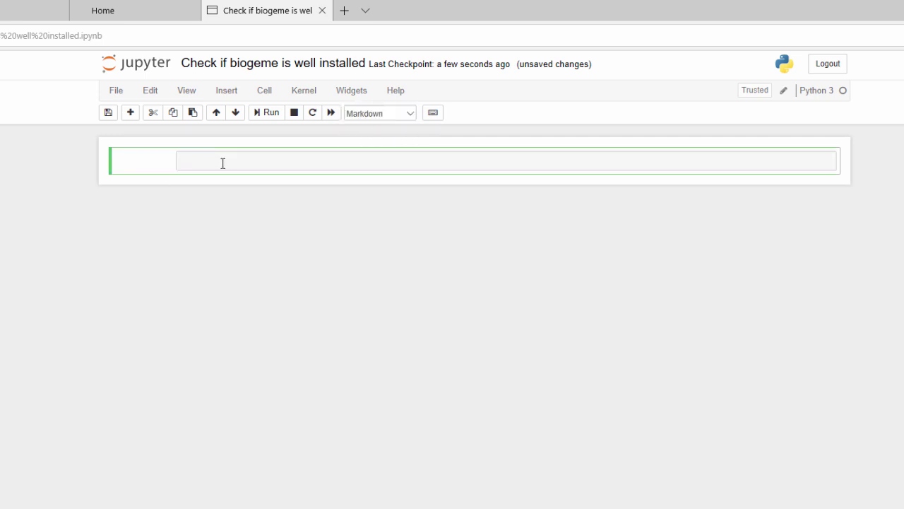
pyautogui.write('we will simply check if')
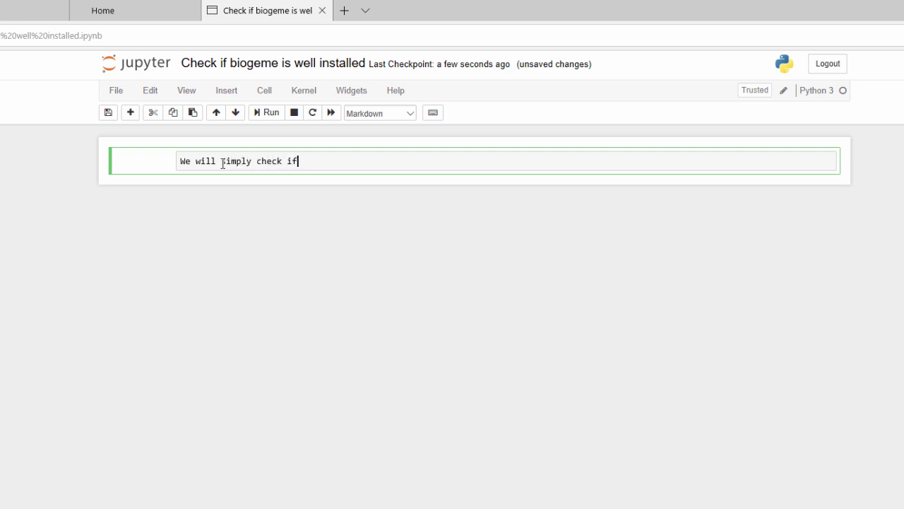
pyautogui.write(' biogeme is well installed')
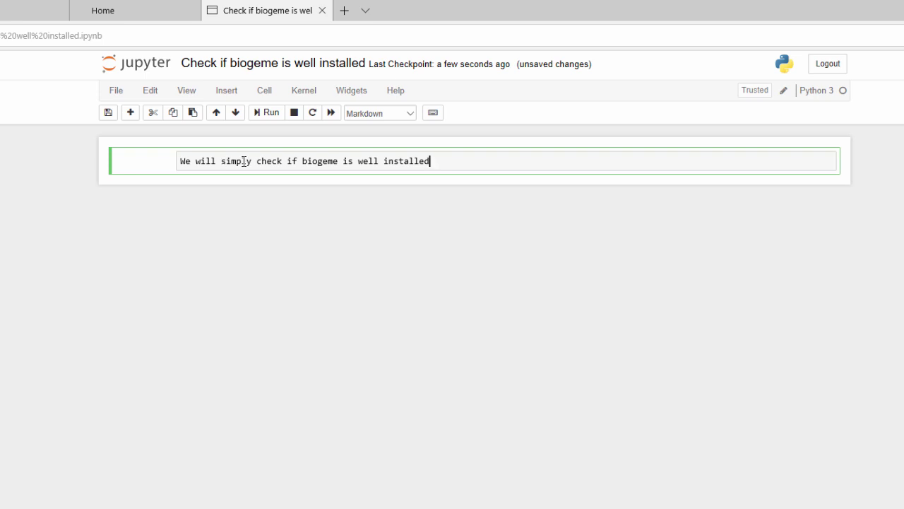
pyautogui.hotkey('alt', 'Return')
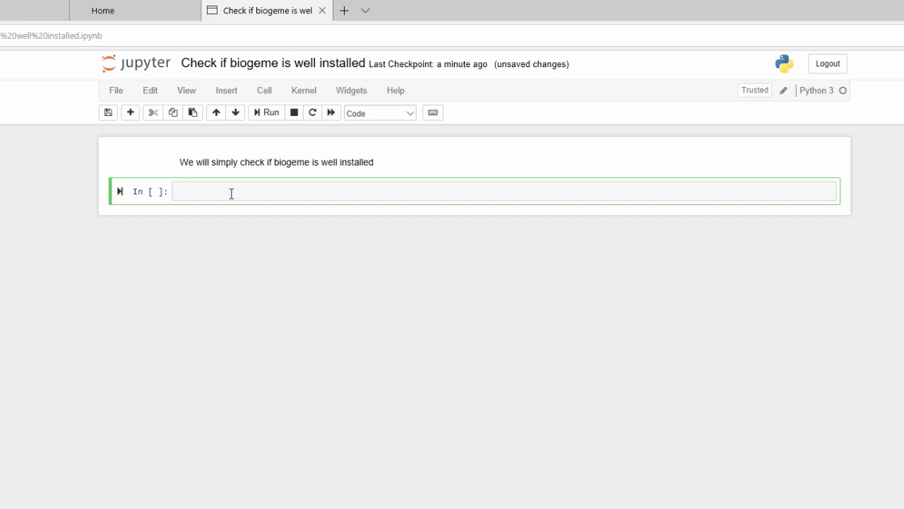
# - Run "import biogeme" and "import biogeme.version as ver" in two separate code cells
pyautogui.write('import biogeme')
pyautogui.hotkey('shift', 'Return')
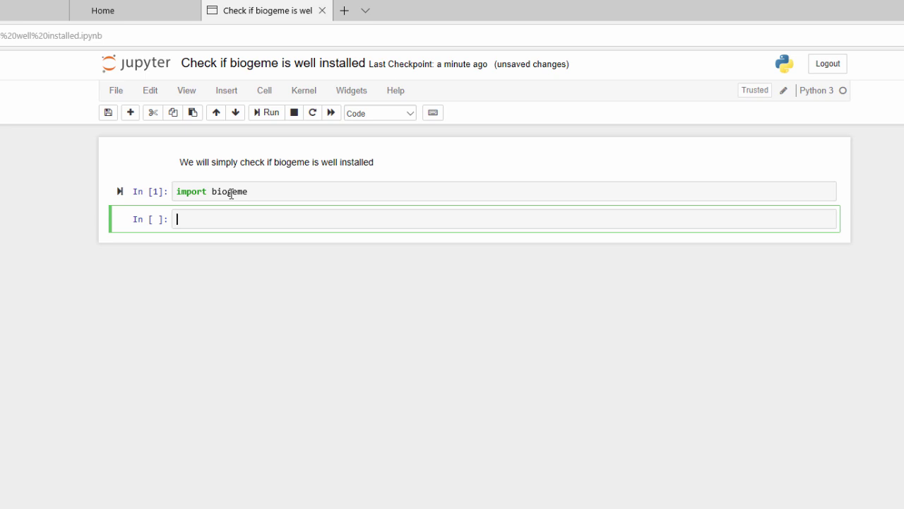
pyautogui.write('import biogeme.version ')
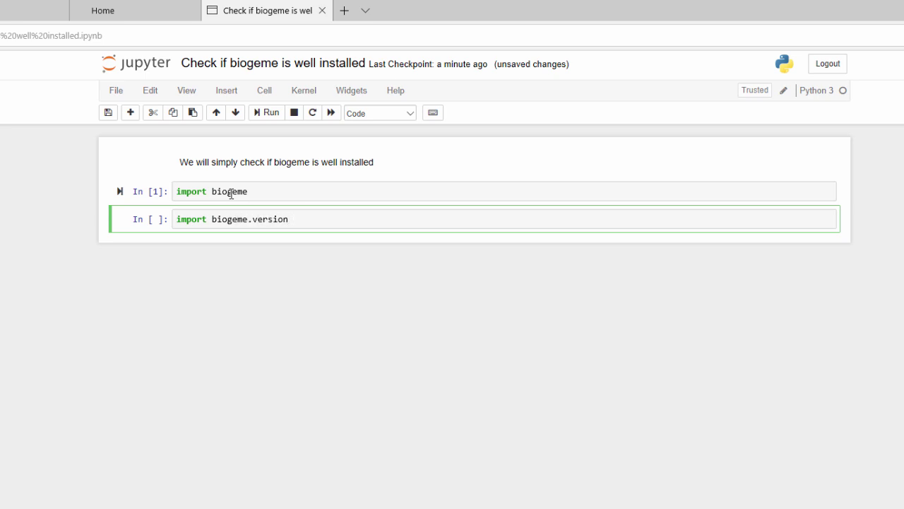
pyautogui.write('as ver')
pyautogui.hotkey('shift', 'Return')
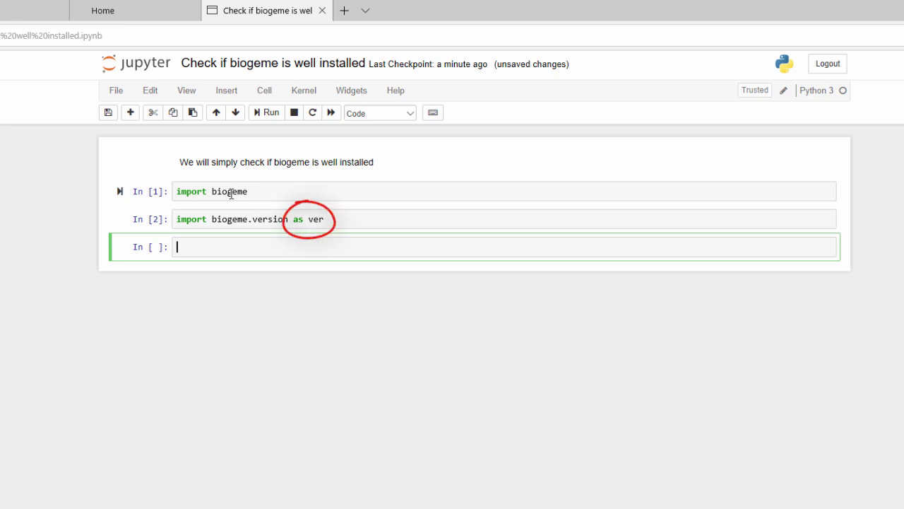
# - Enter "print(ver.getText())" in the next code cell, picking getText from the completion suggestions, and run it
pyautogui.write('print(ver.')
pyautogui.press('Tab')
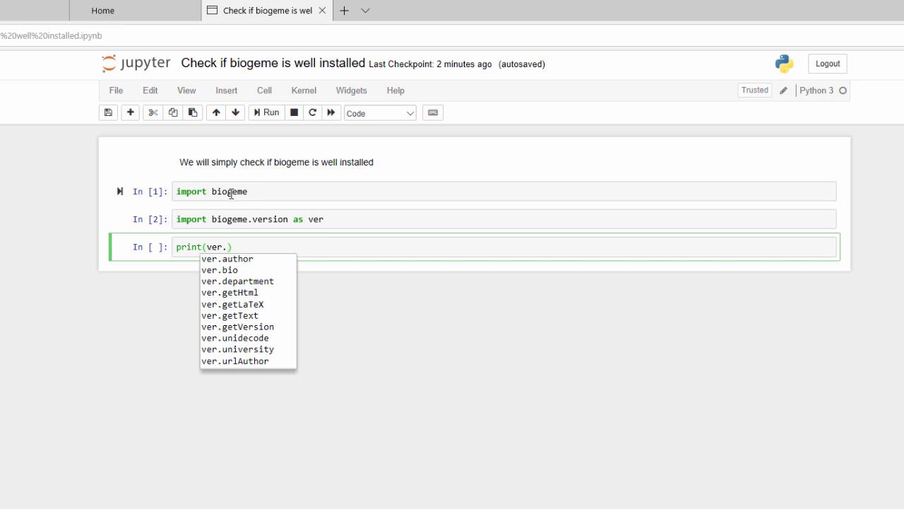
pyautogui.click(240, 280)
pyautogui.doubleClick(249, 315)
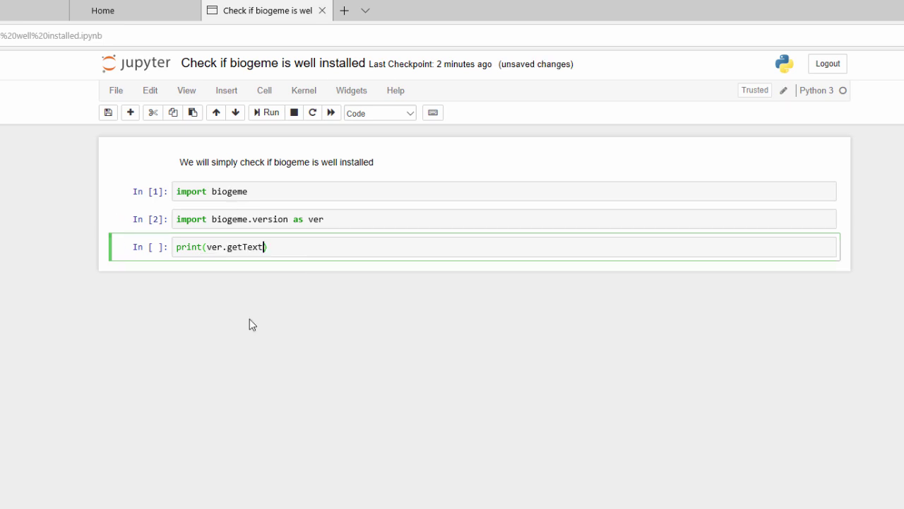
pyautogui.write('(')
pyautogui.hotkey('shift', 'Return')
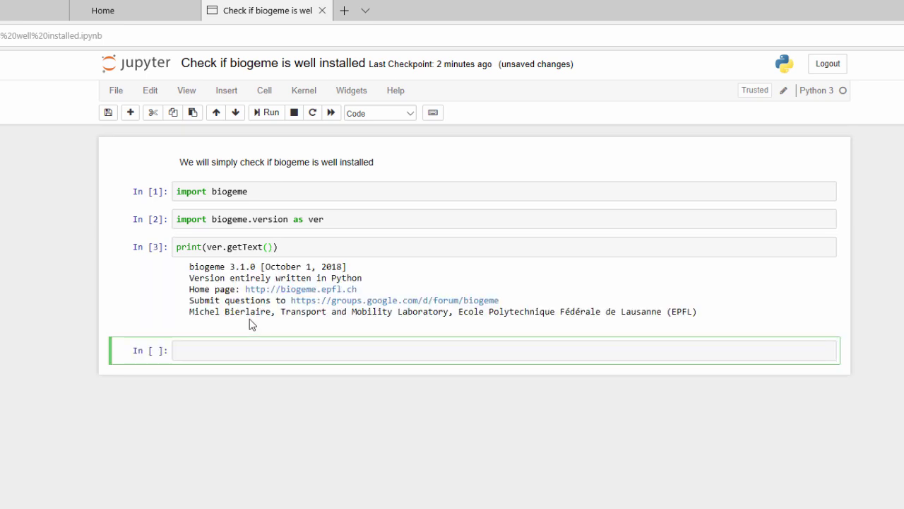